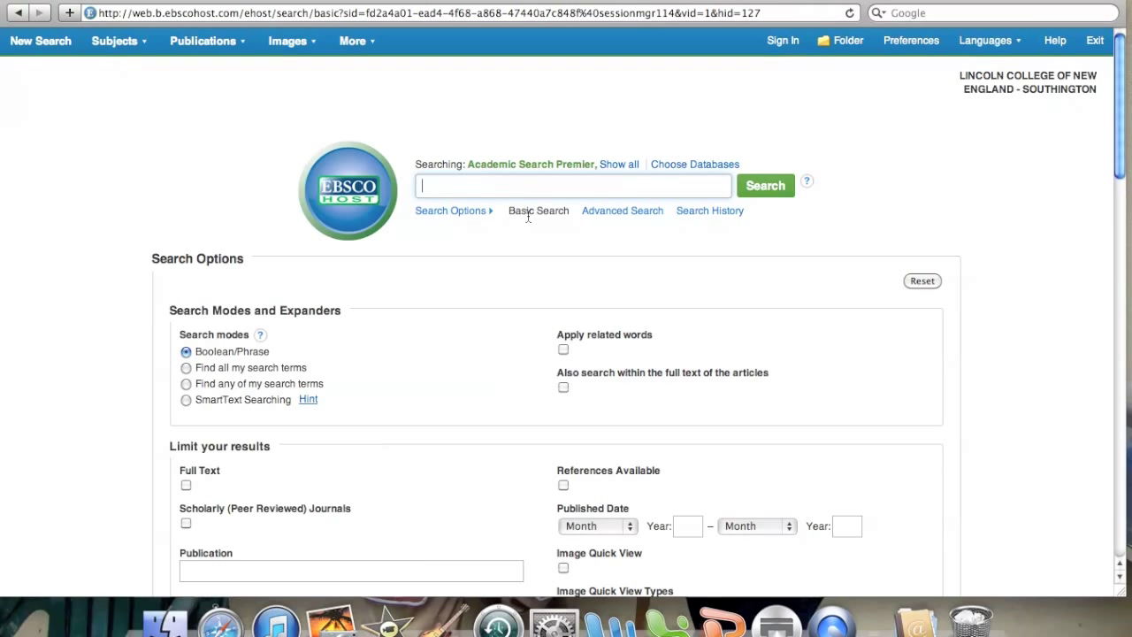
# - Switch to Advanced Search and search the databases for psychology
pyautogui.click(474, 184)
pyautogui.click(616, 213)
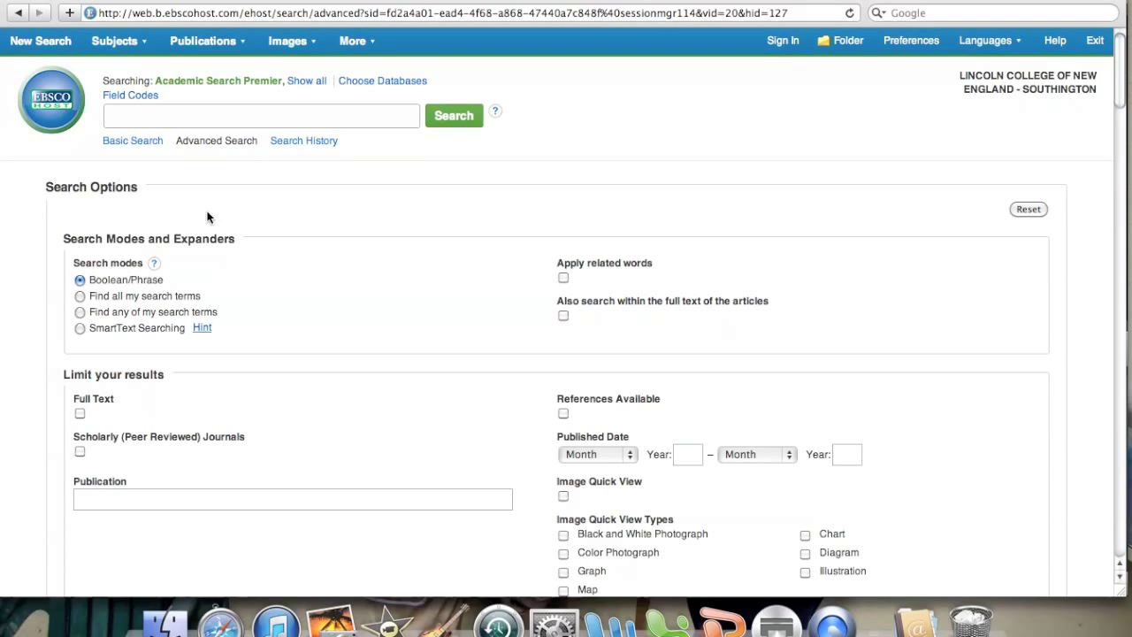
pyautogui.click(153, 122)
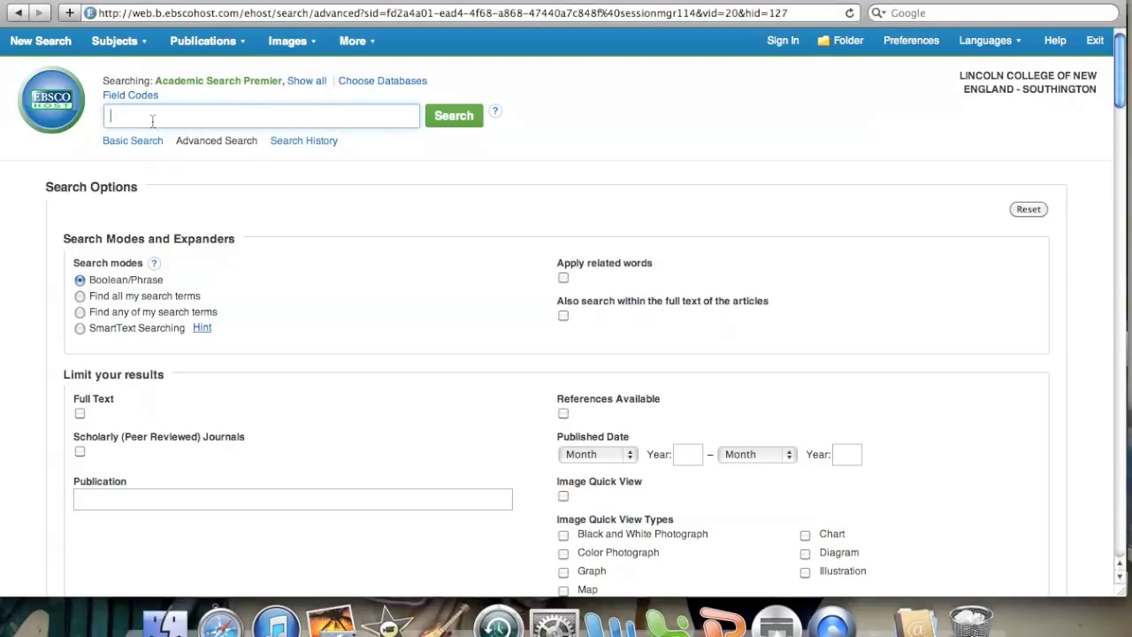
pyautogui.write('psychology')
pyautogui.press('Return')
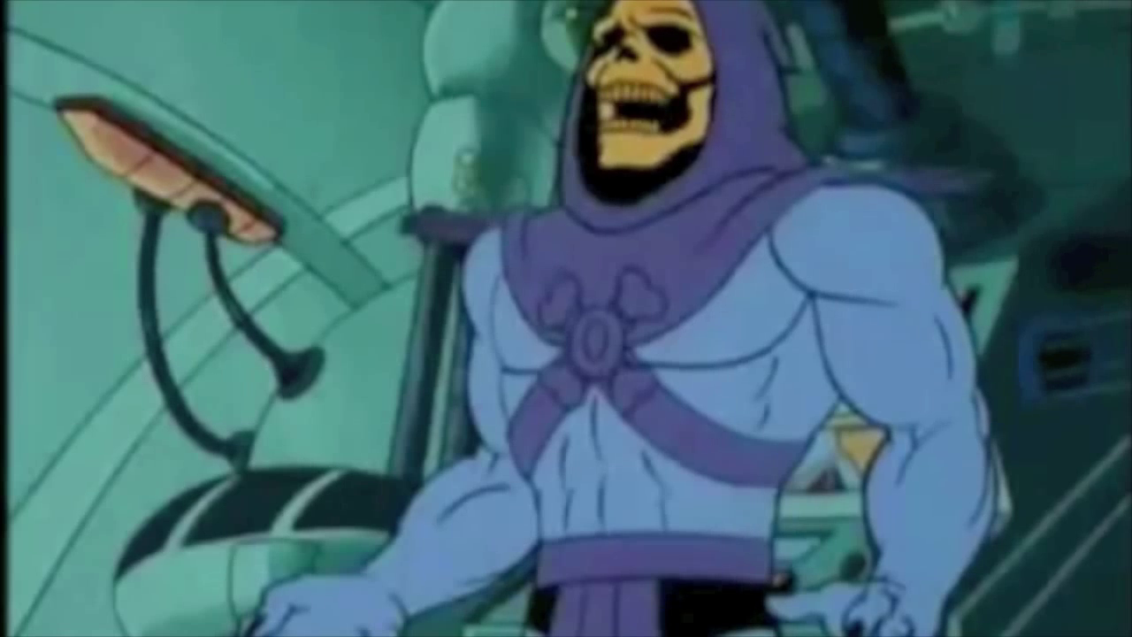
# - Truncate the search term to psych* with the wildcard and rerun the search
pyautogui.click(177, 115)
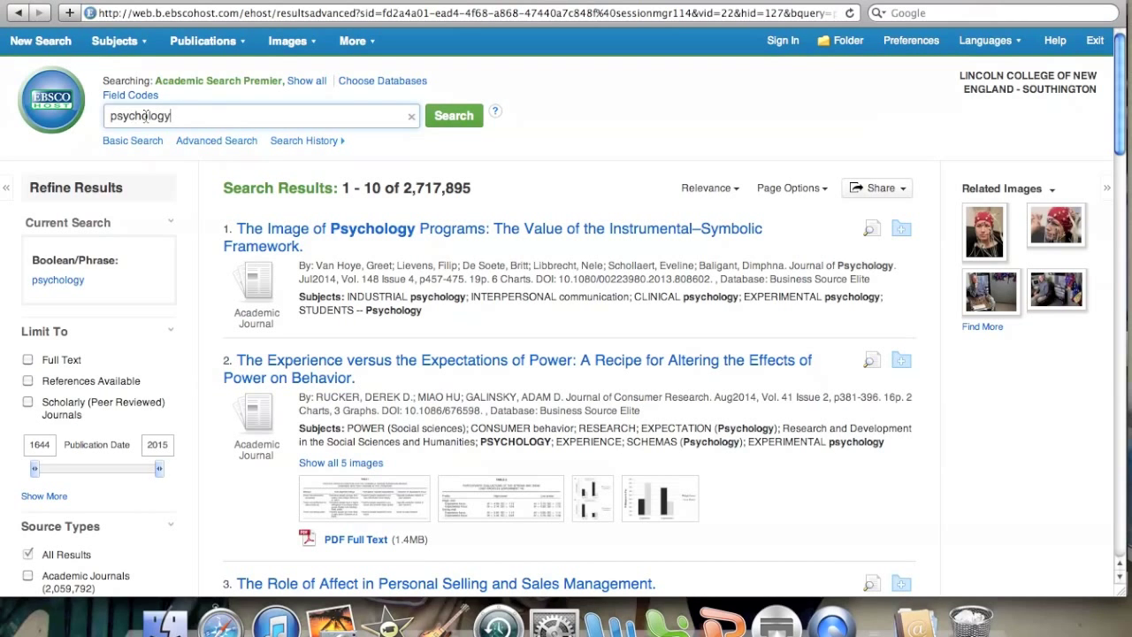
pyautogui.moveTo(141, 116); pyautogui.dragTo(178, 116)
pyautogui.press('BackSpace')
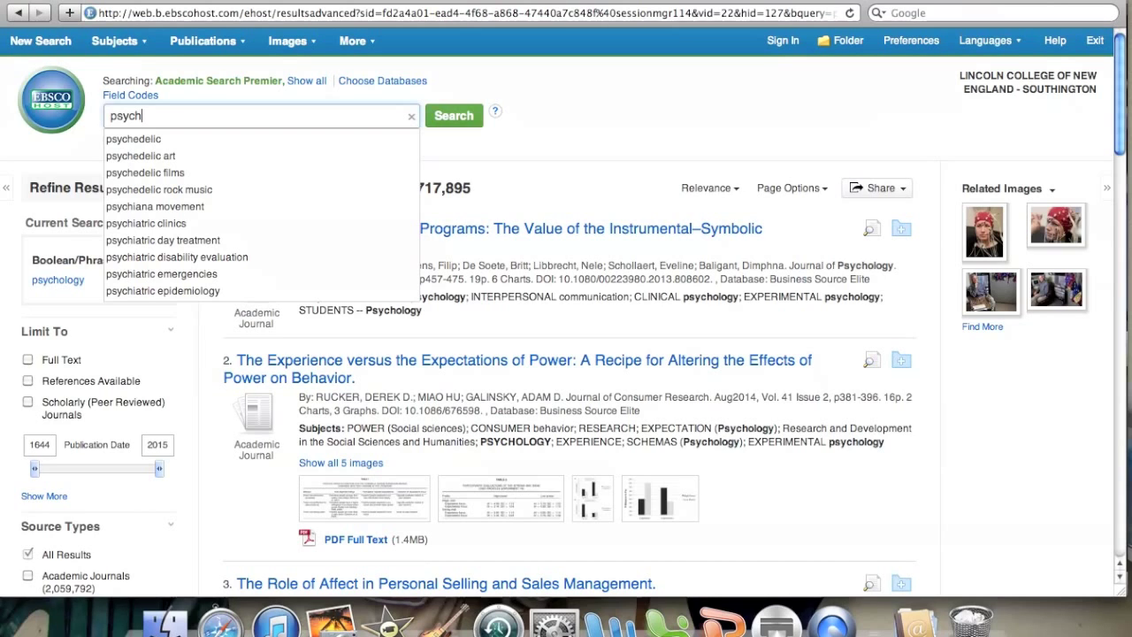
pyautogui.write('*')
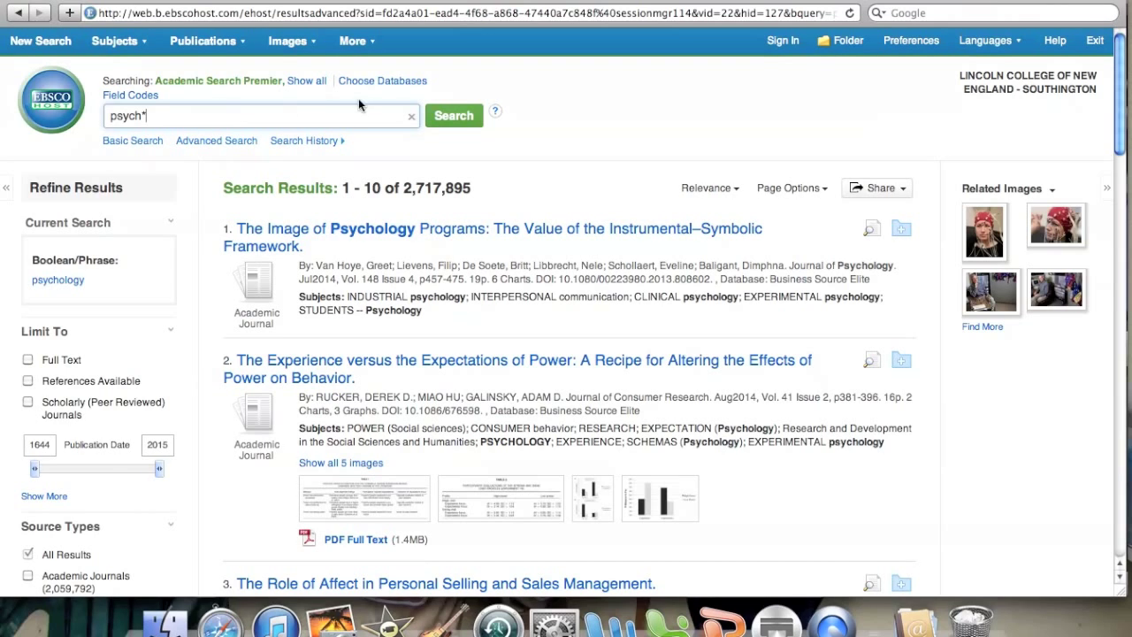
pyautogui.click(446, 115)
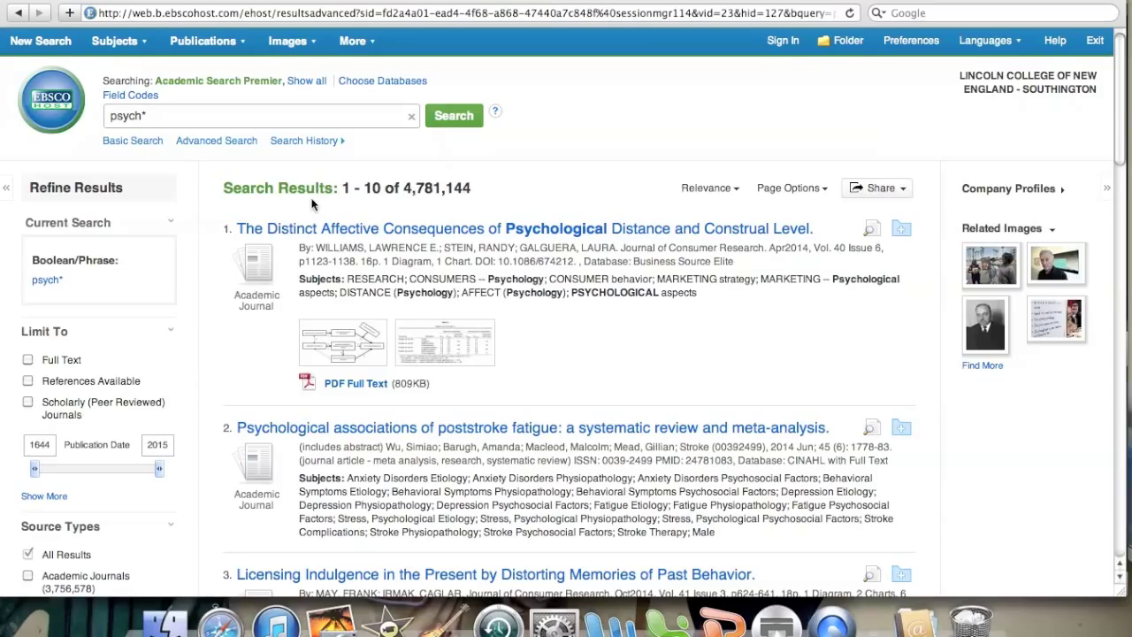
# - Add child in front of psych* and rerun the search as child psych*
pyautogui.click(112, 121)
pyautogui.write('child')
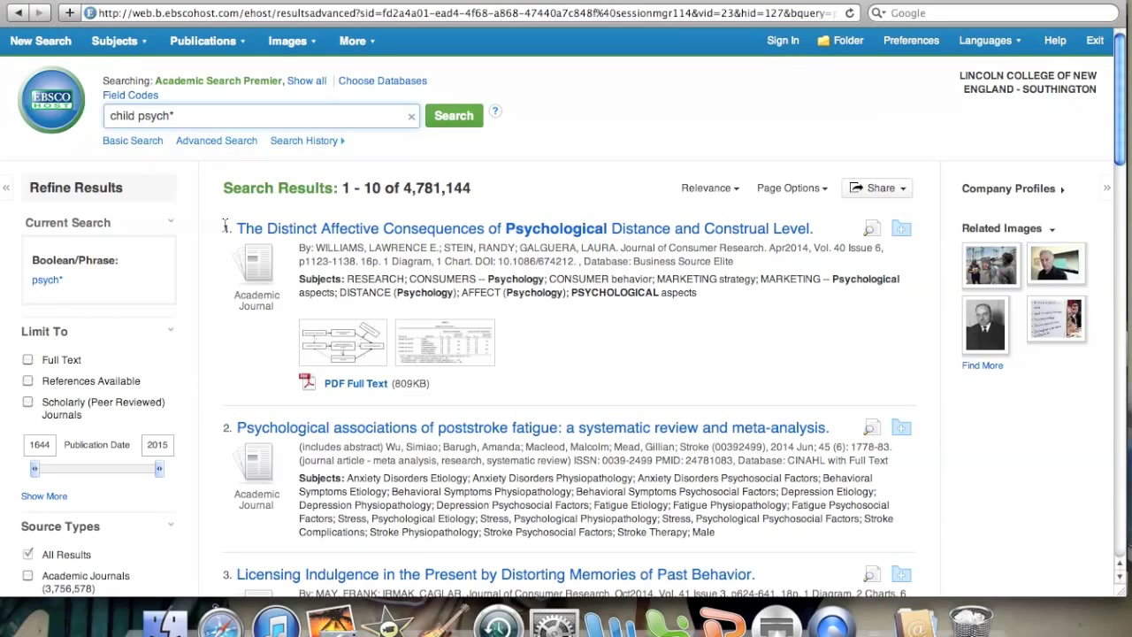
pyautogui.click(451, 123)
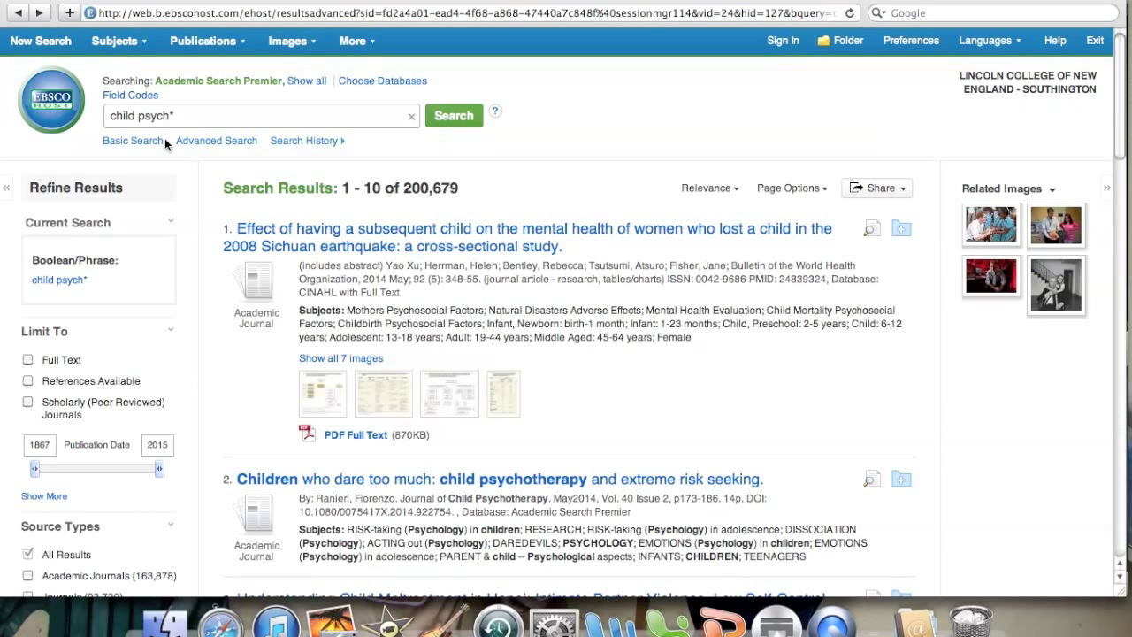
# - Expand child to the group (child OR juvenile) ahead of psych* and search with the new query
pyautogui.click(109, 120)
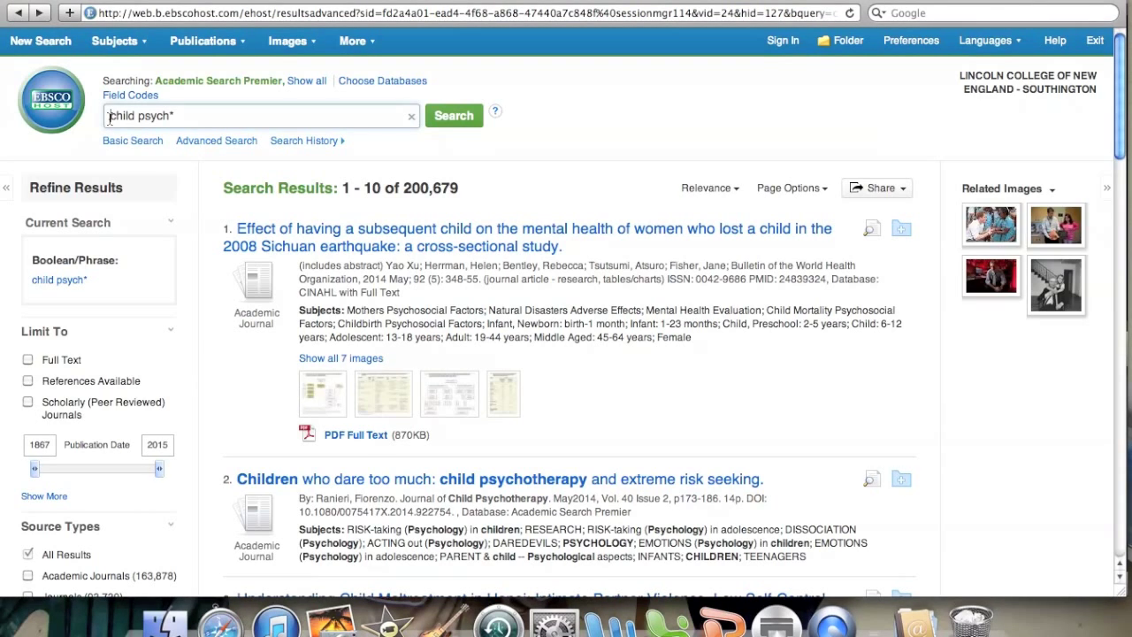
pyautogui.write('(')
pyautogui.write(' OR')
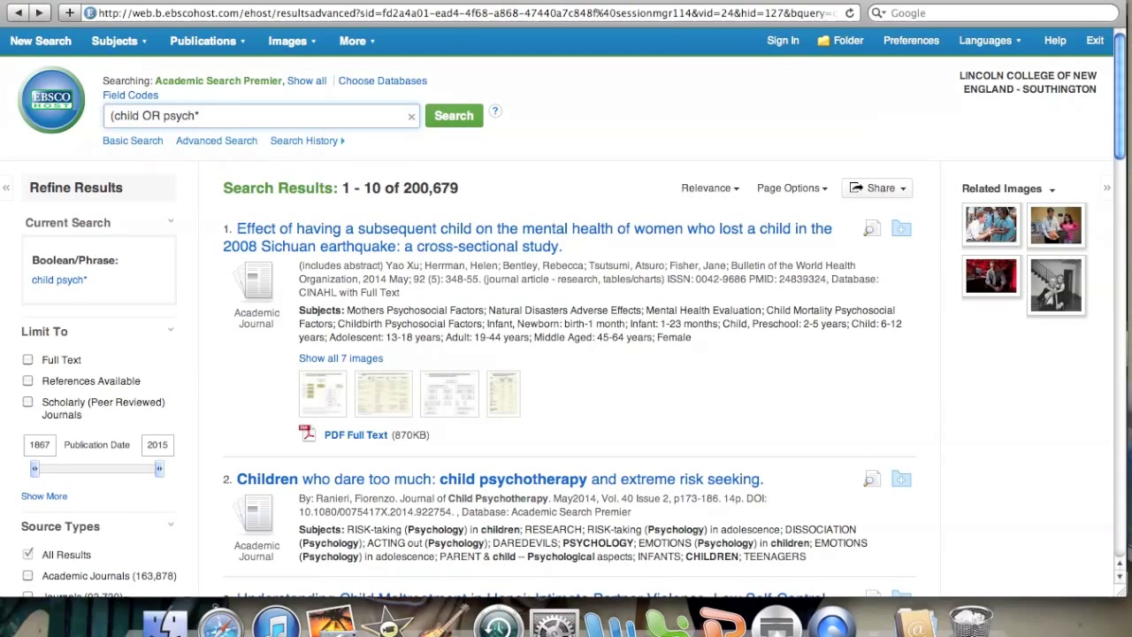
pyautogui.write('juve ')
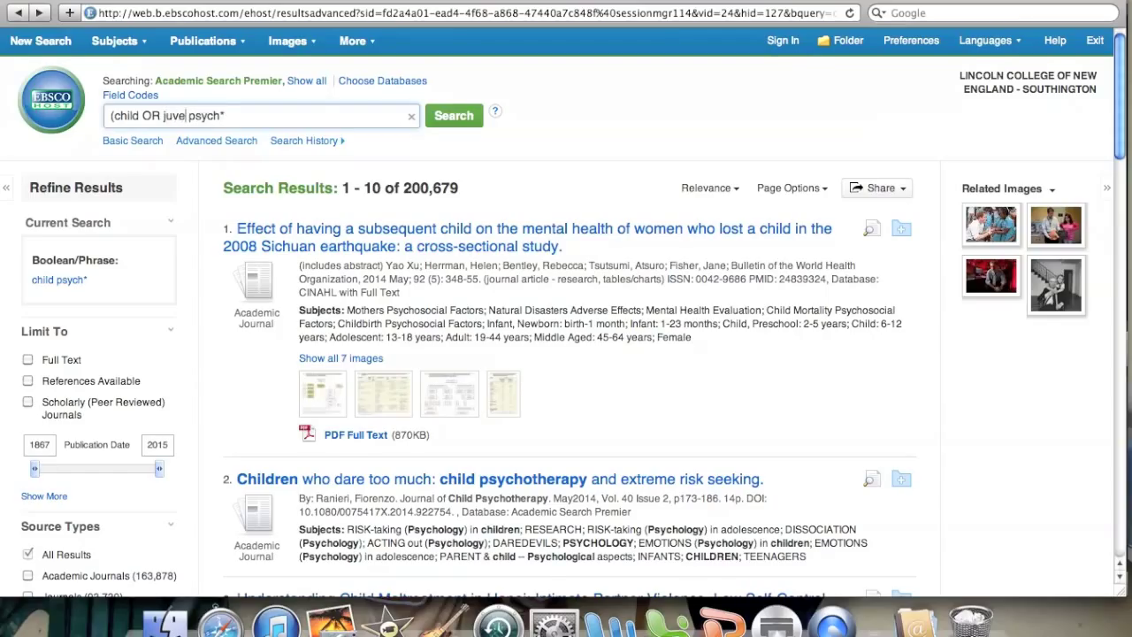
pyautogui.write('nile)')
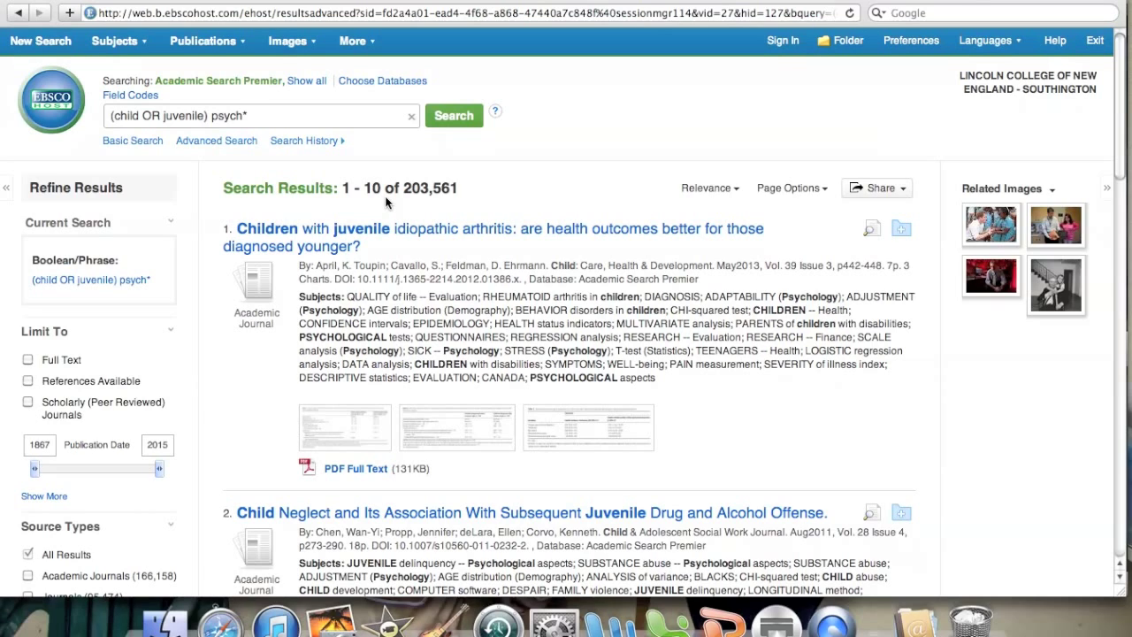
# - Restrict psych* to article titles by rewriting it as (TI psych*) and rerun the search
pyautogui.click(210, 115)
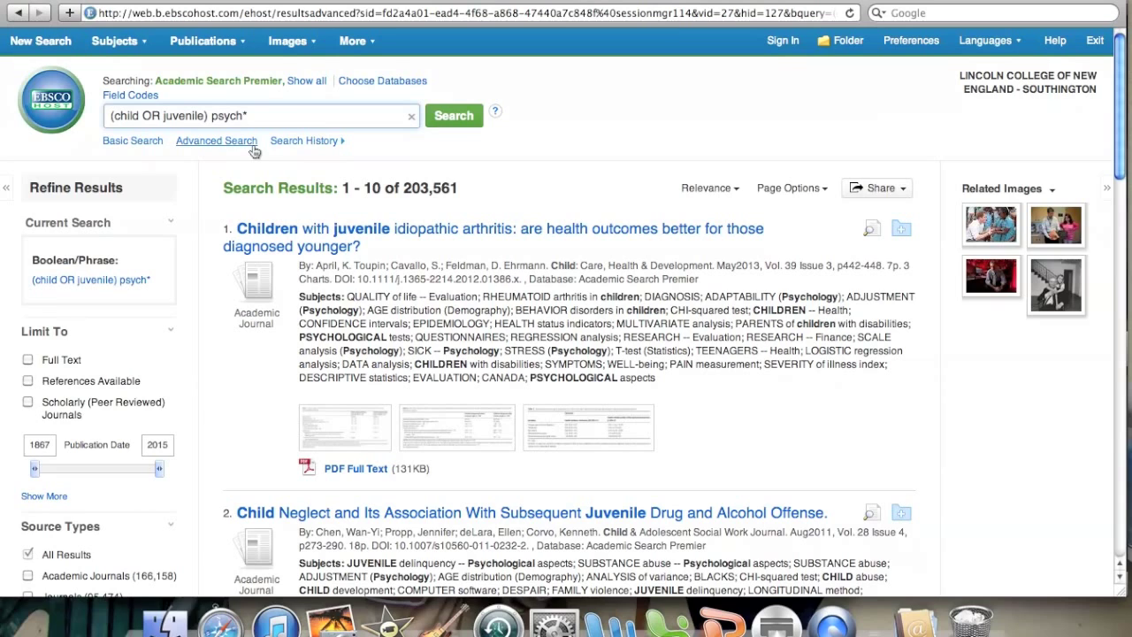
pyautogui.click(213, 115)
pyautogui.write('(TI')
pyautogui.click(269, 118)
pyautogui.write(')')
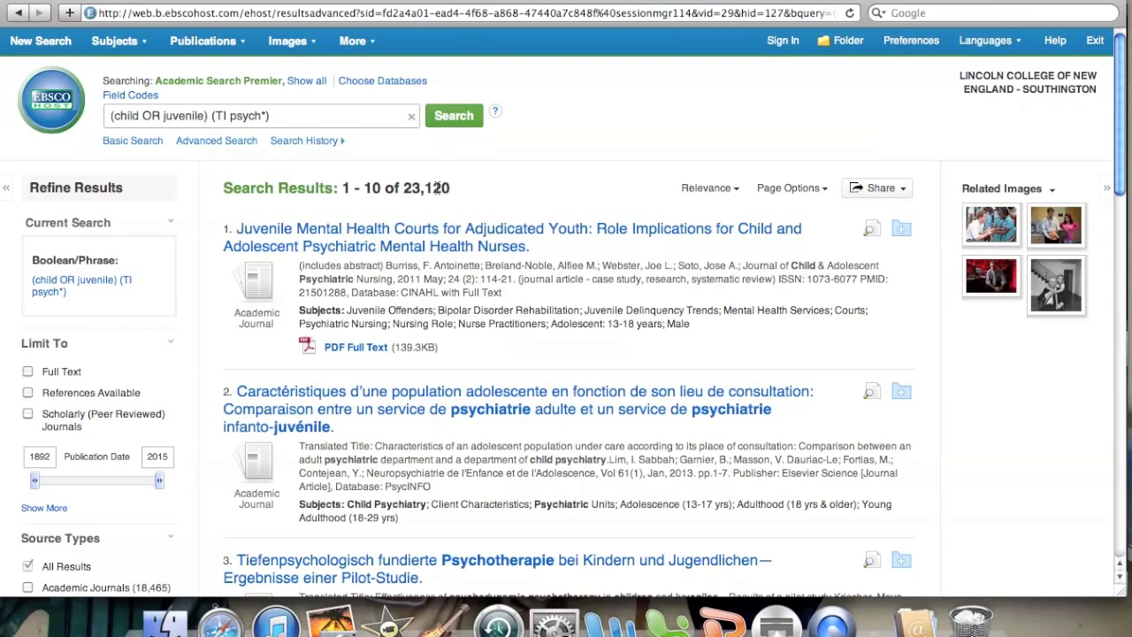
# - Exclude a phrase by appending NOT "new york" to the query and rerun the search
pyautogui.click(297, 119)
pyautogui.write('NOT')
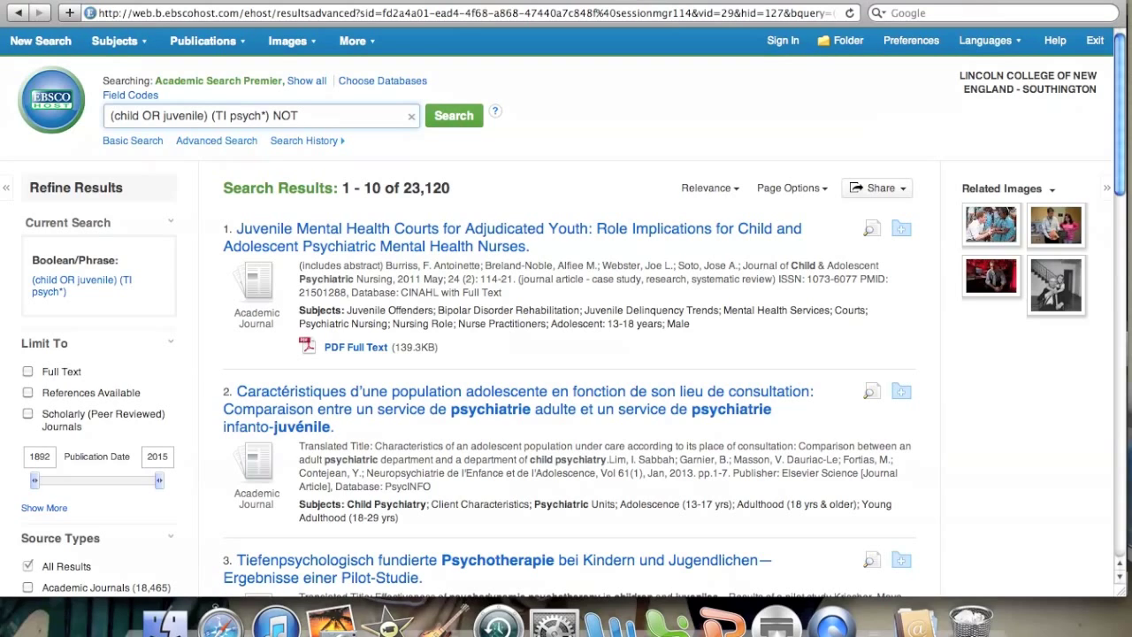
pyautogui.write('"new york')
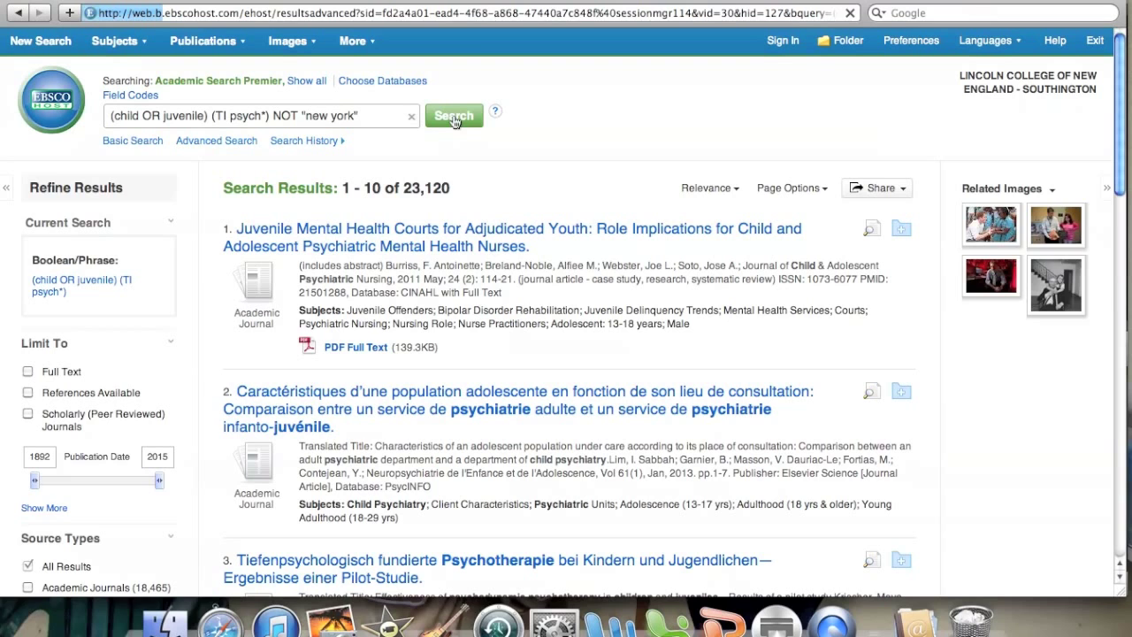
pyautogui.click(454, 121)
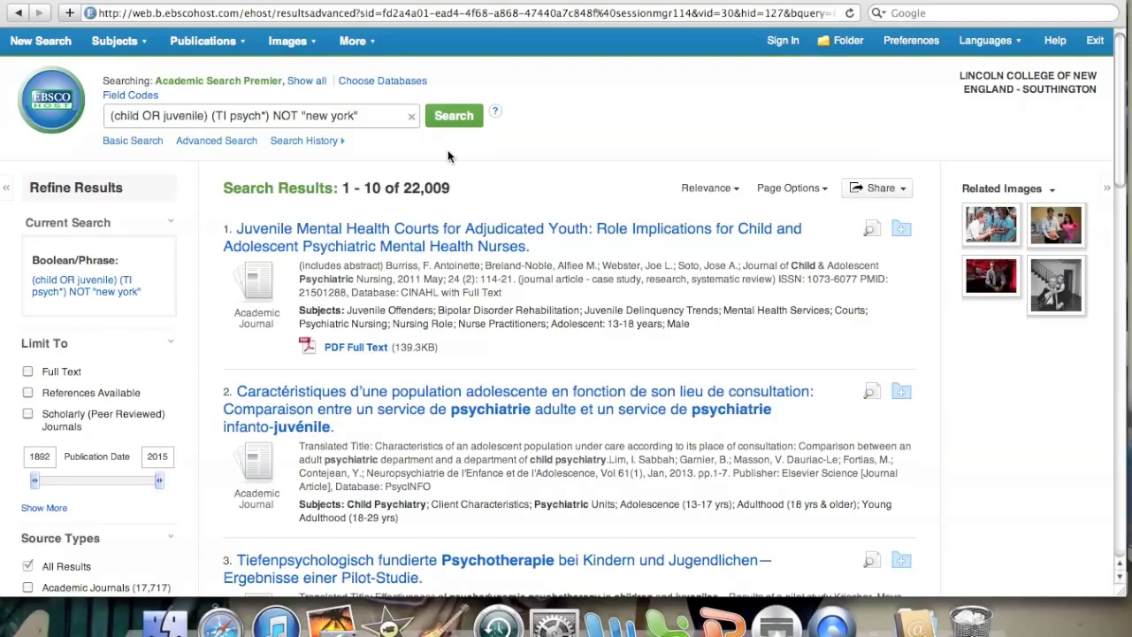
# - Append AND (bipolar N5 disorder) as a proximity condition to the query and rerun the search
pyautogui.click(369, 120)
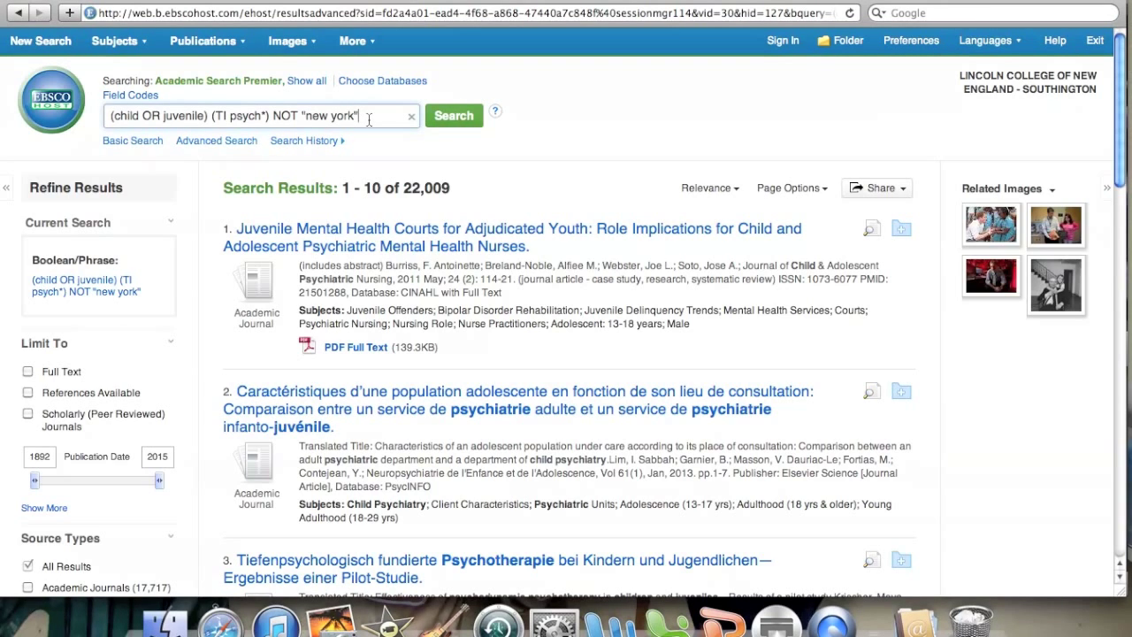
pyautogui.write('AND (')
pyautogui.write('bipolar')
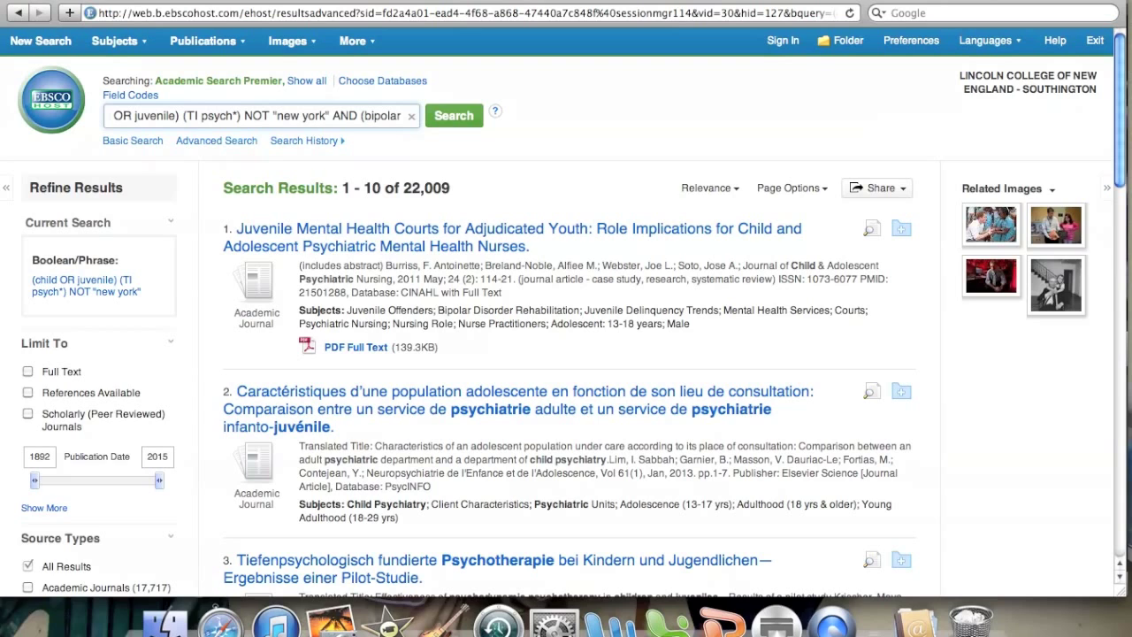
pyautogui.write(' disor')
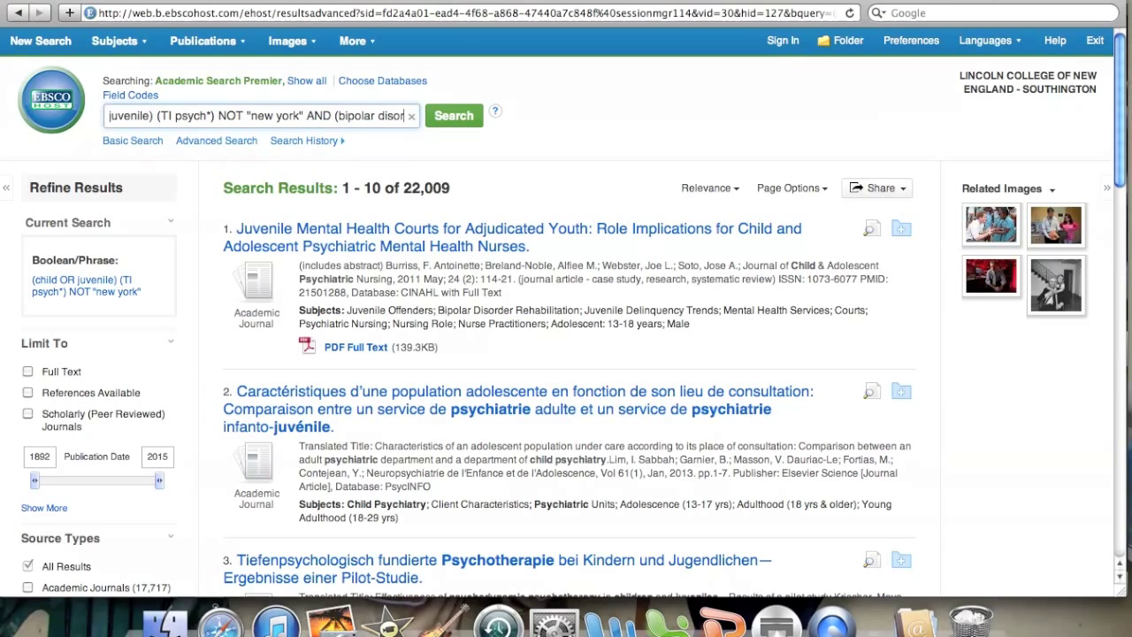
pyautogui.write('der)')
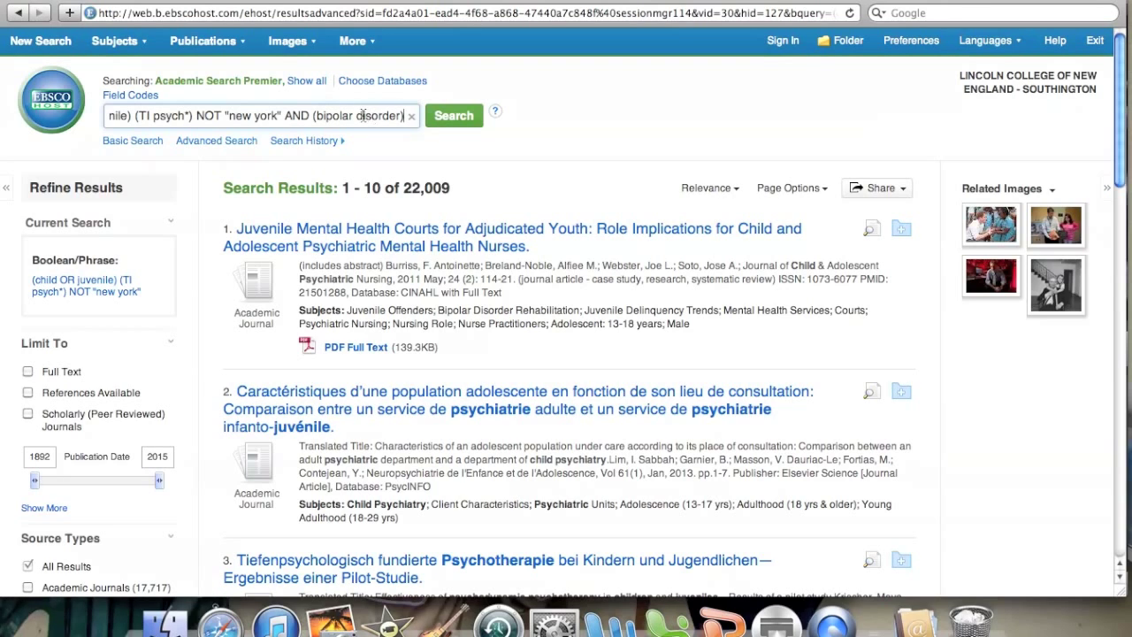
pyautogui.write('N5')
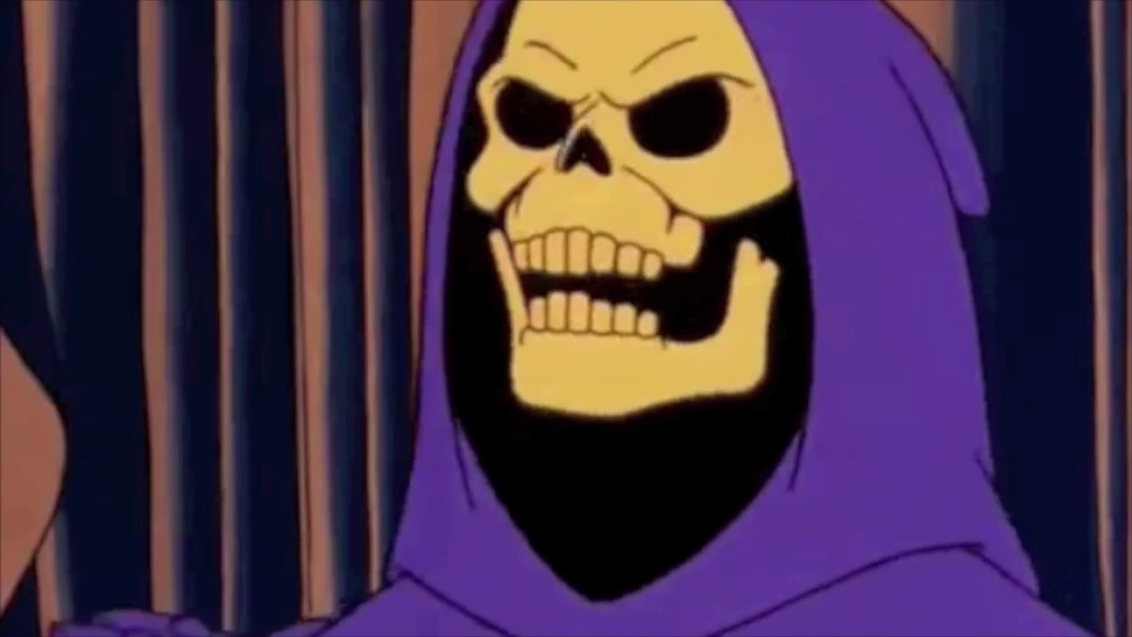
pyautogui.click(453, 118)
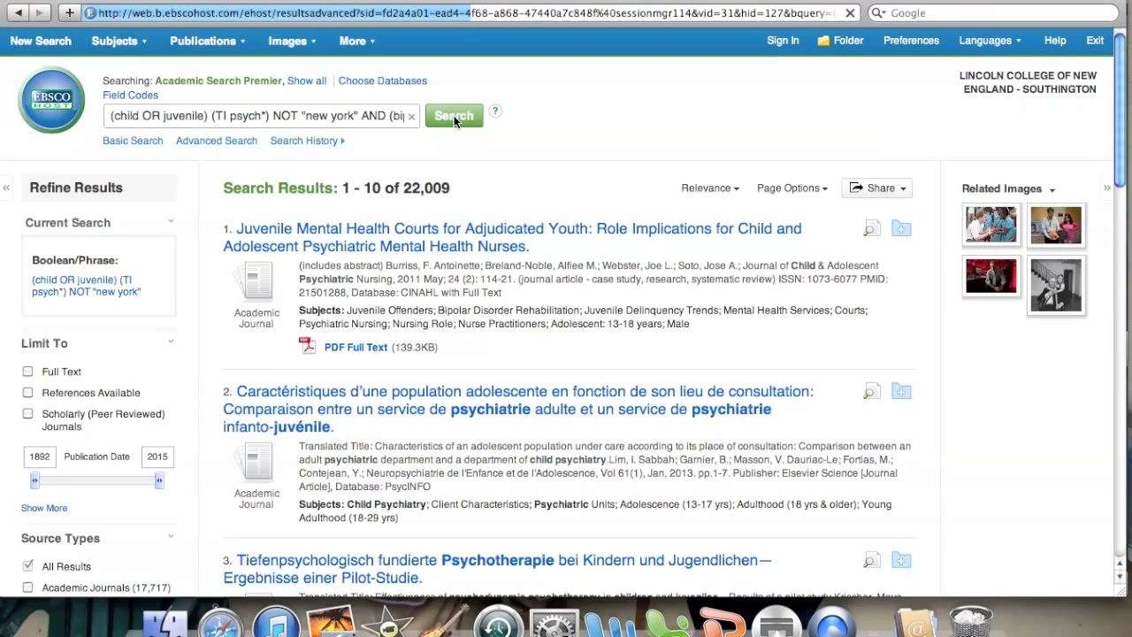
pyautogui.click(453, 117)
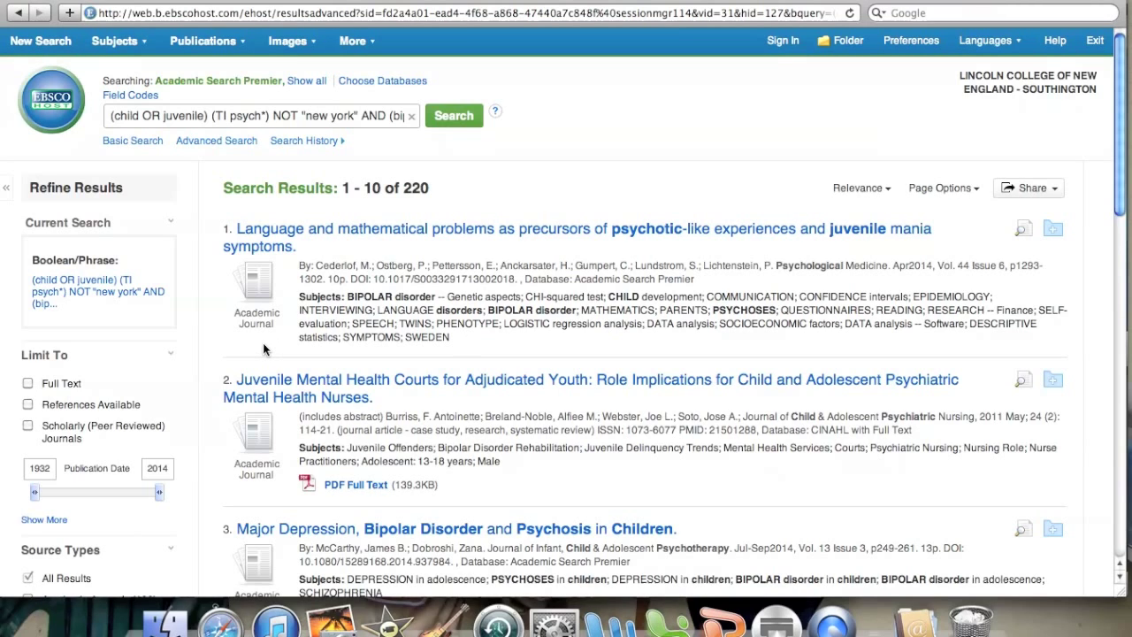
# - Limit the results to full-text, scholarly (peer reviewed) articles from 2009 onward with Academic Journals as the source type
pyautogui.click(28, 384)
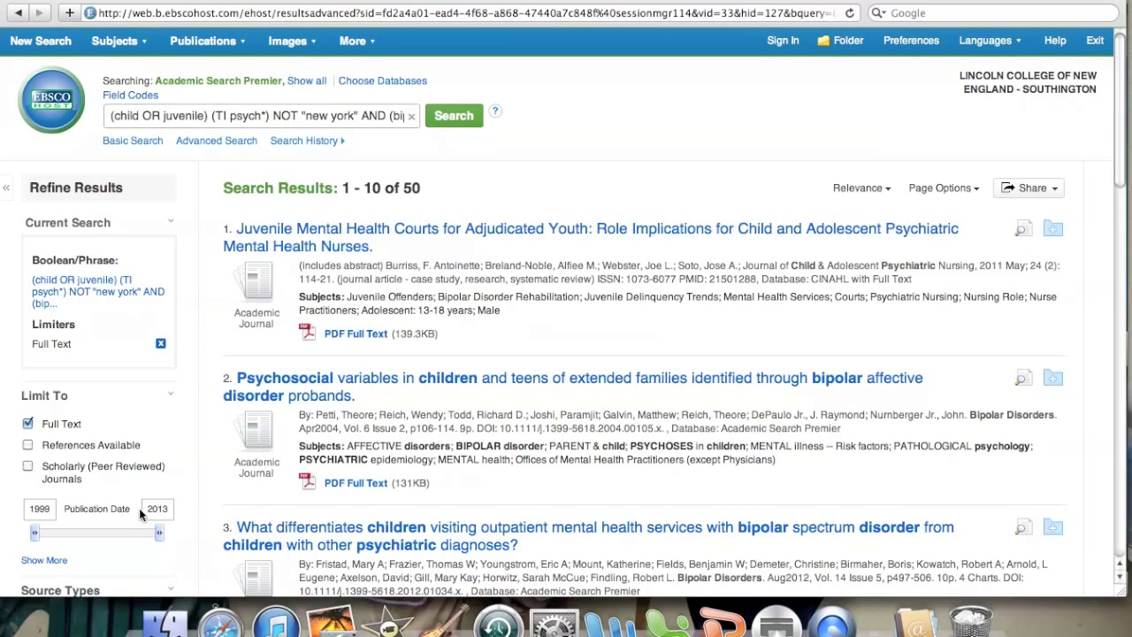
pyautogui.click(26, 468)
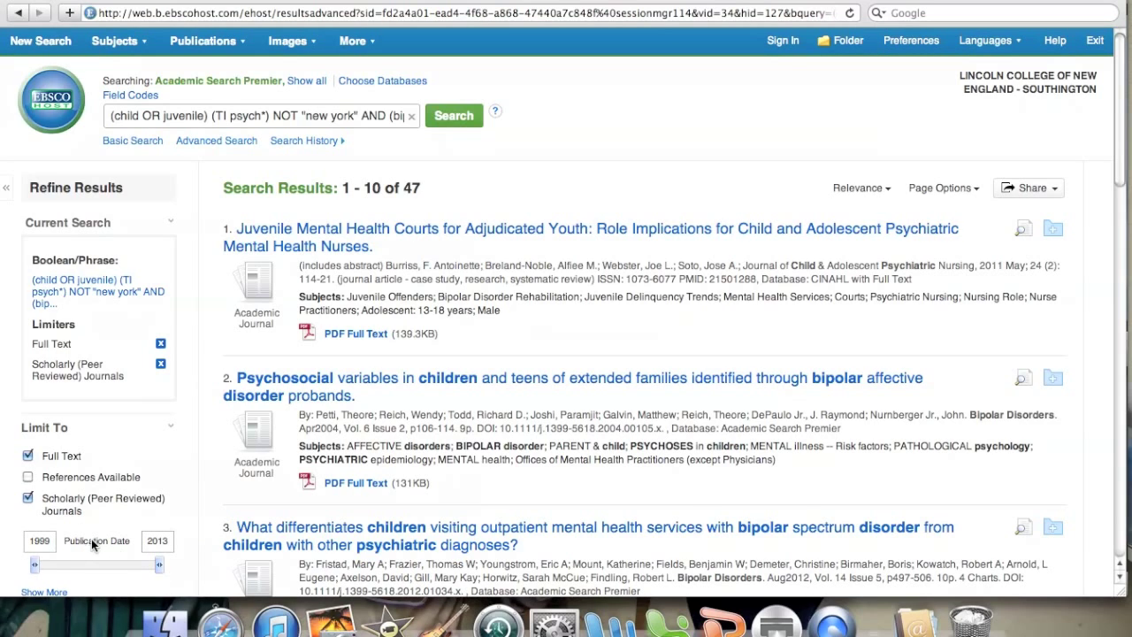
pyautogui.doubleClick(51, 542)
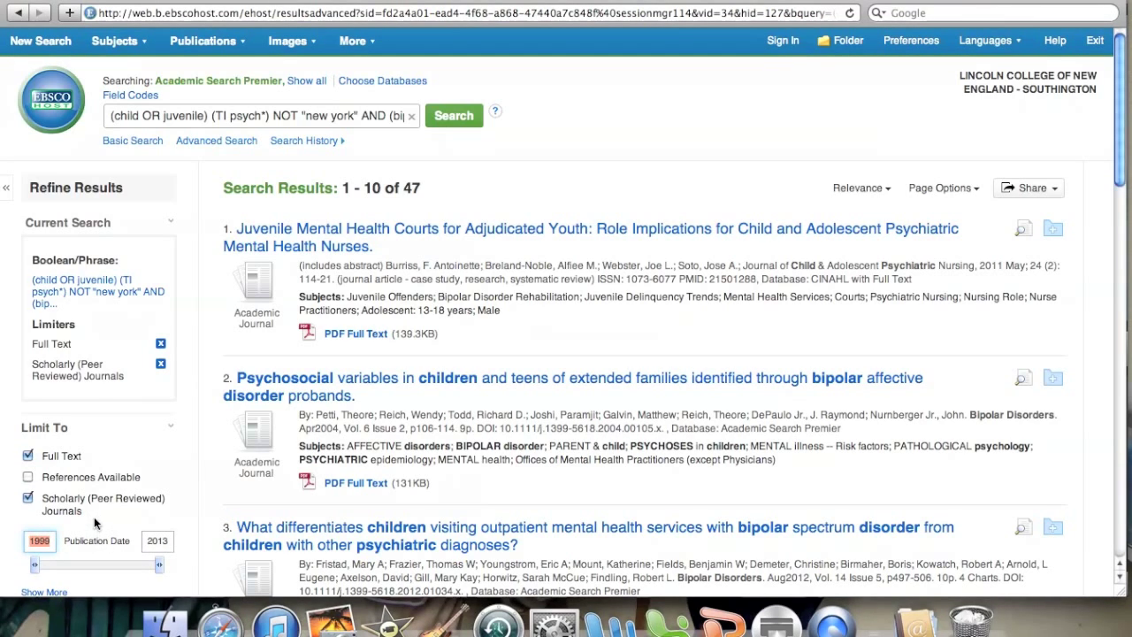
pyautogui.write('2009')
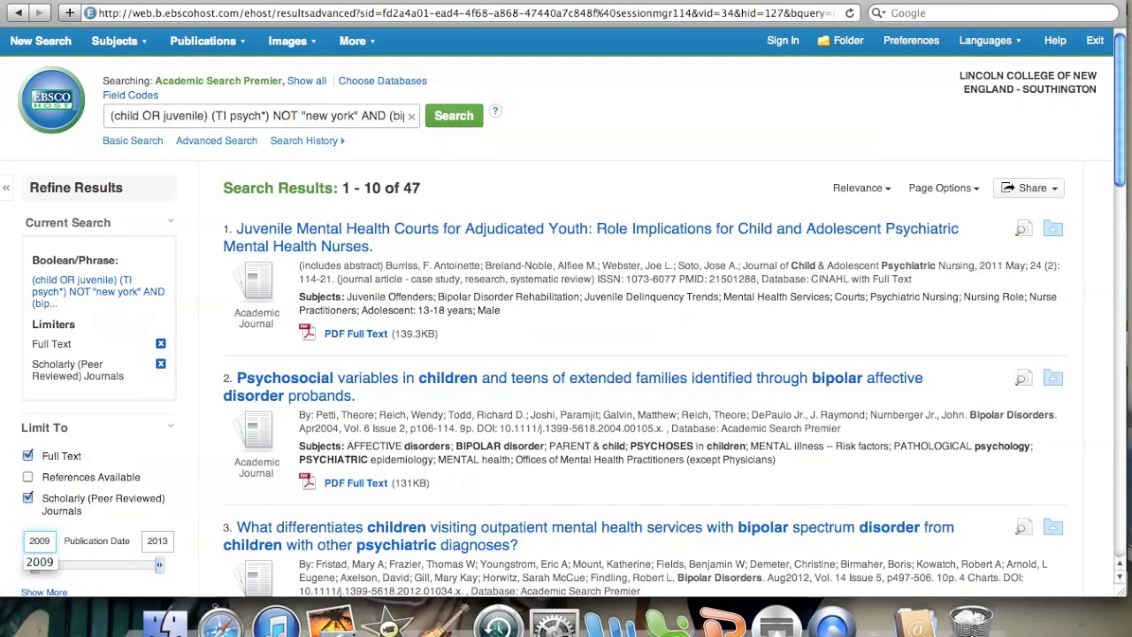
pyautogui.press('Return')
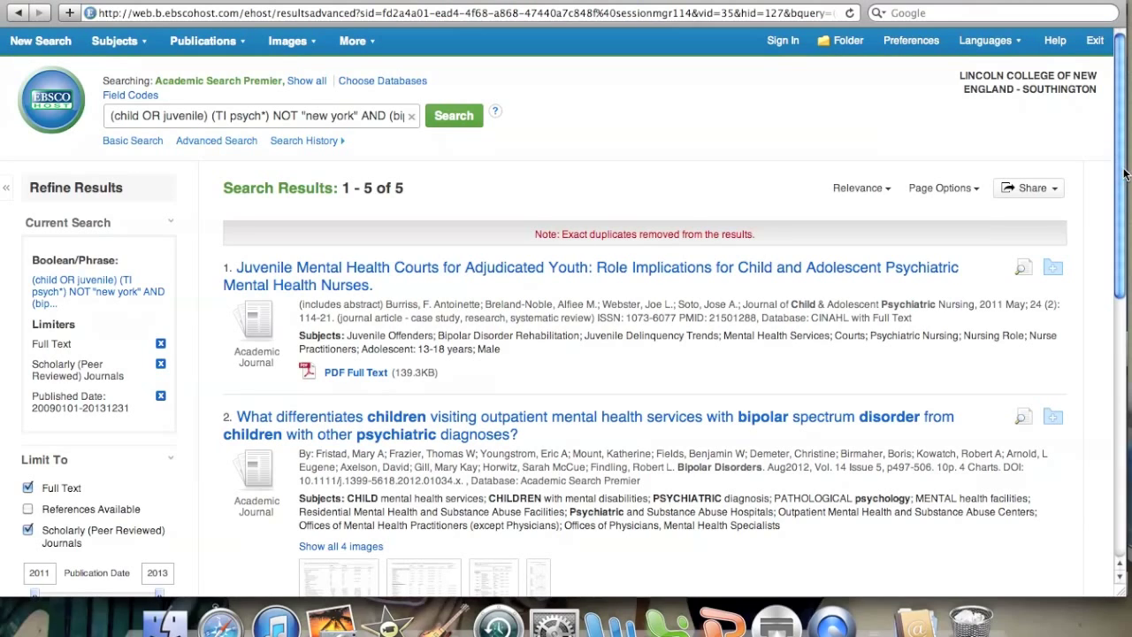
pyautogui.moveTo(1123, 173); pyautogui.dragTo(1117, 383)
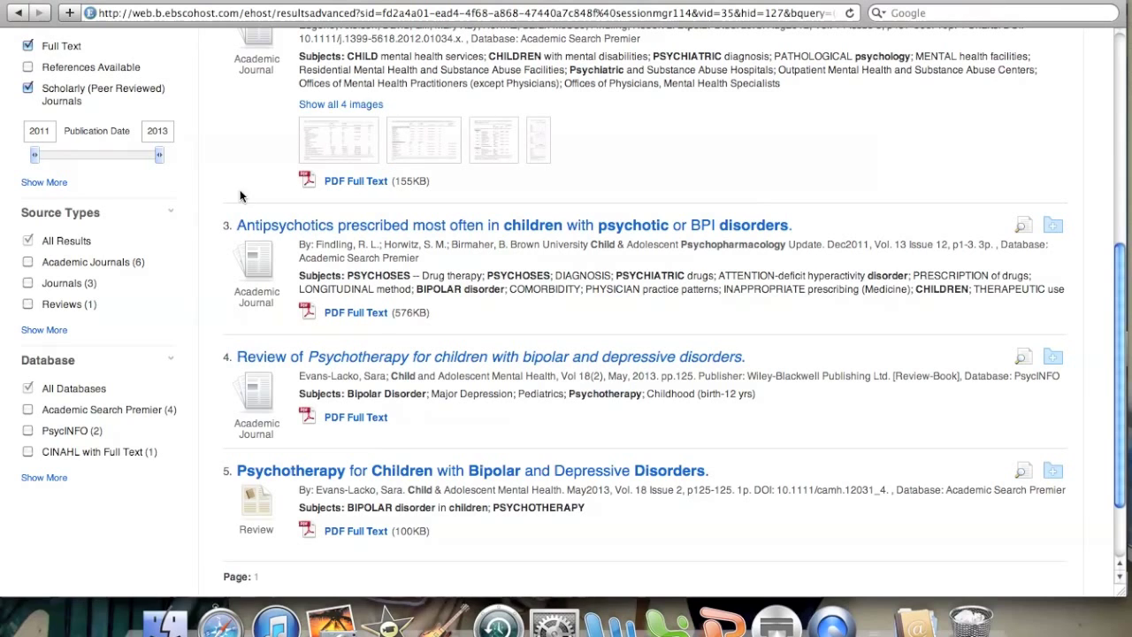
pyautogui.click(28, 263)
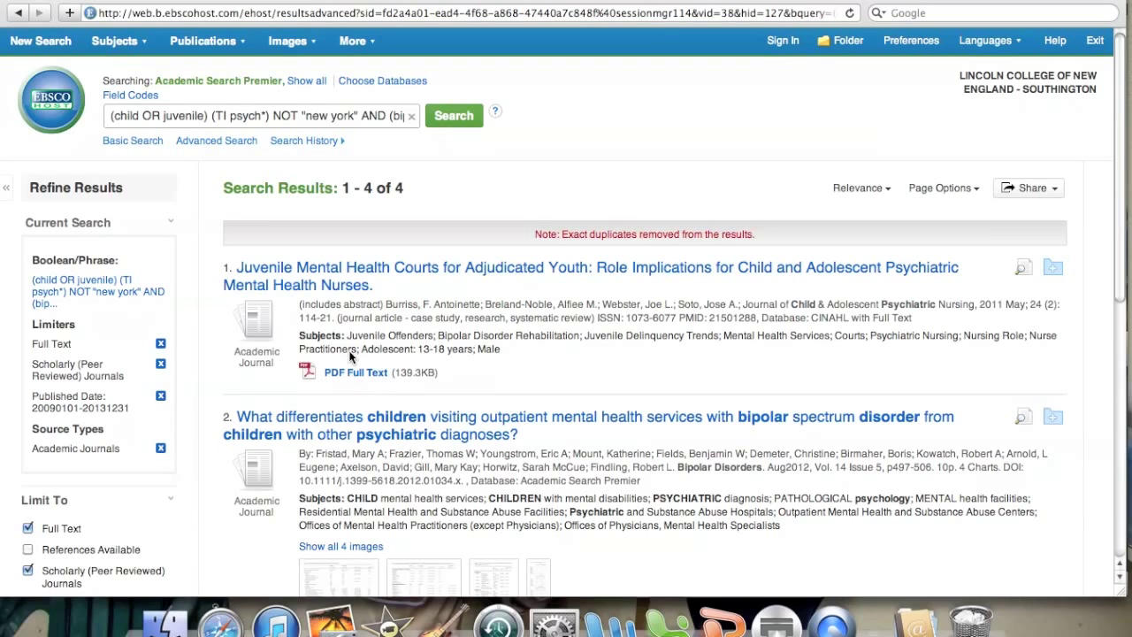
# - Open the detailed record of the Juvenile Mental Health Courts article and review its subjects, abstract and publication details
pyautogui.click(363, 272)
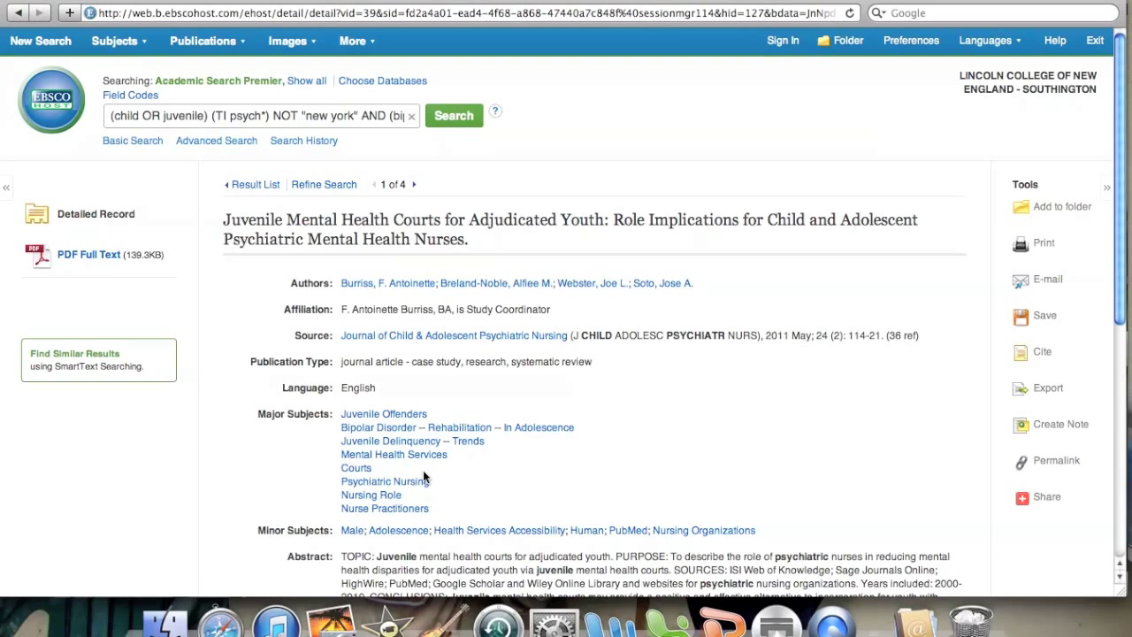
pyautogui.moveTo(1117, 315); pyautogui.dragTo(1078, 419)
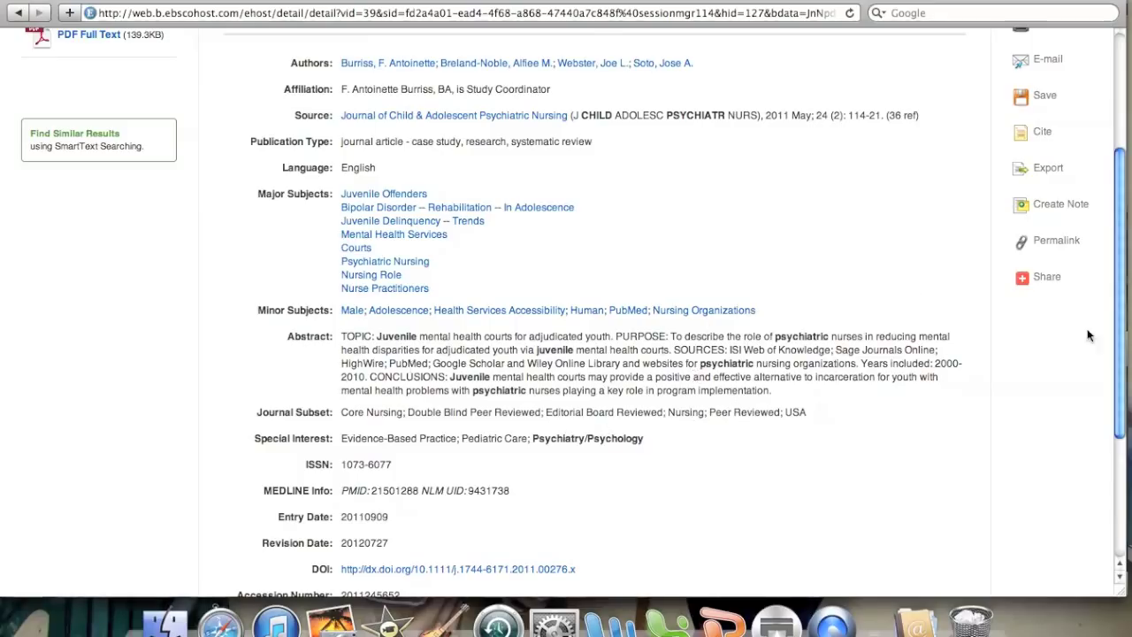
pyautogui.scroll(-5, 1064, 462)
pyautogui.scroll(8, 1064, 460)
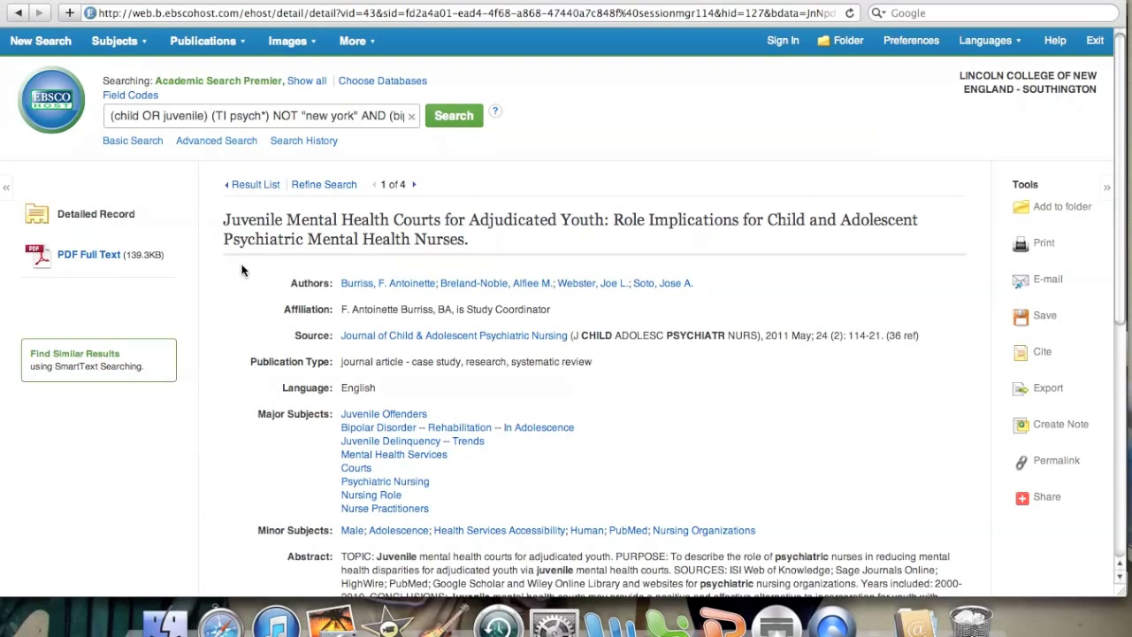
# - Open the article's PDF full text and bring up the in-page search with the term youth
pyautogui.click(95, 256)
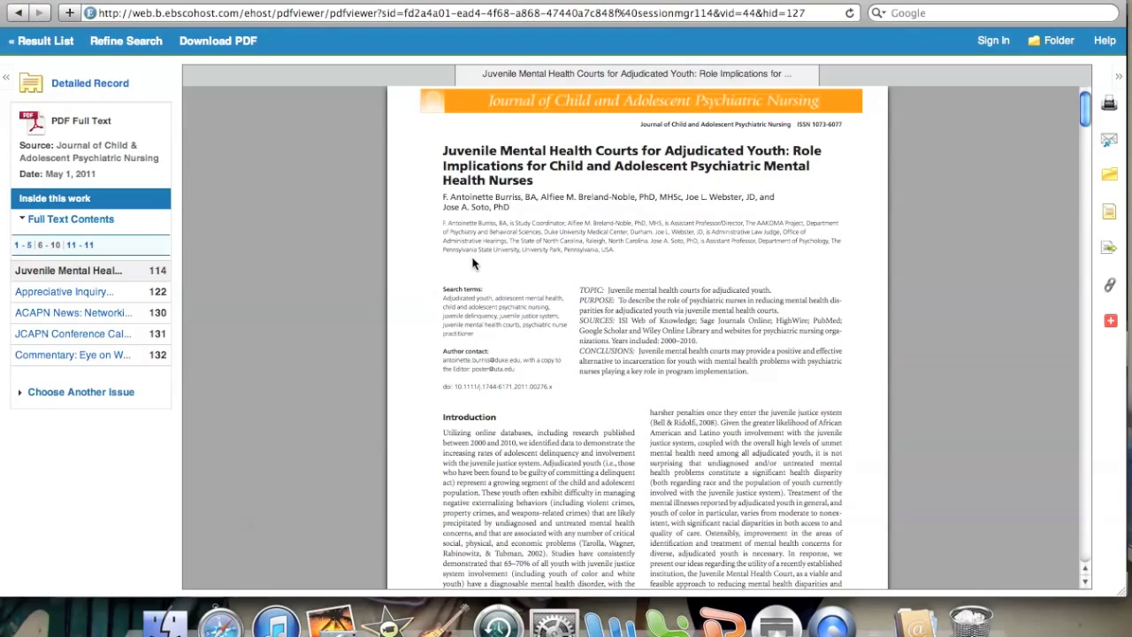
pyautogui.moveTo(1086, 112)
pyautogui.mouseDown()
pyautogui.moveTo(1079, 244)
pyautogui.moveTo(1080, 104)
pyautogui.mouseUp()
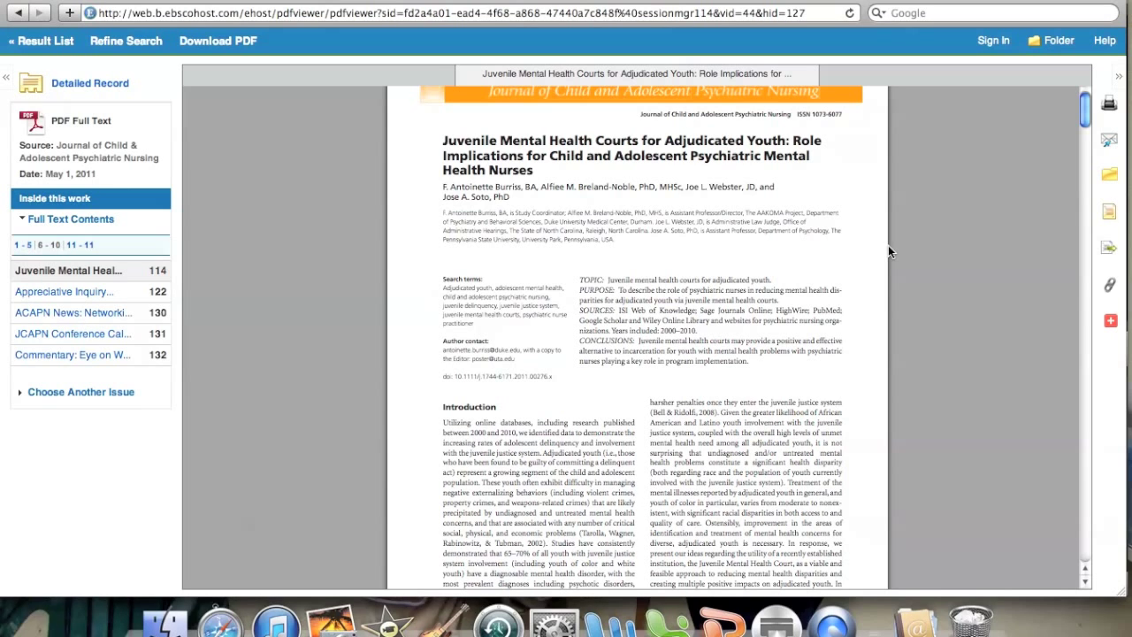
pyautogui.press('super+f')
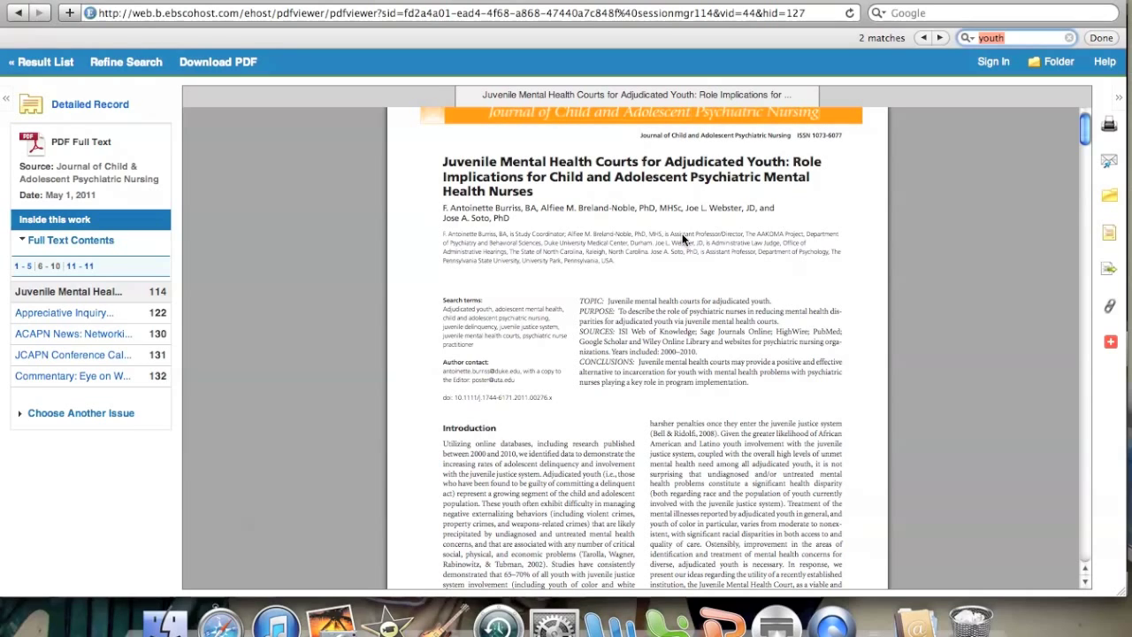
# - Show the article's ready-made references in the available citation formats
pyautogui.click(1109, 239)
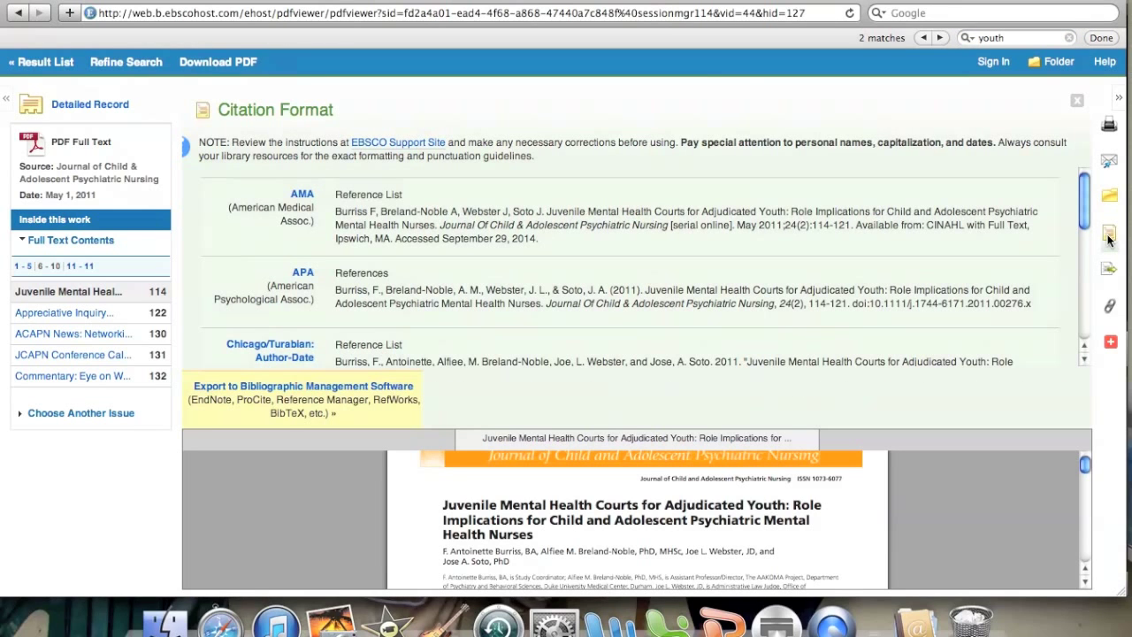